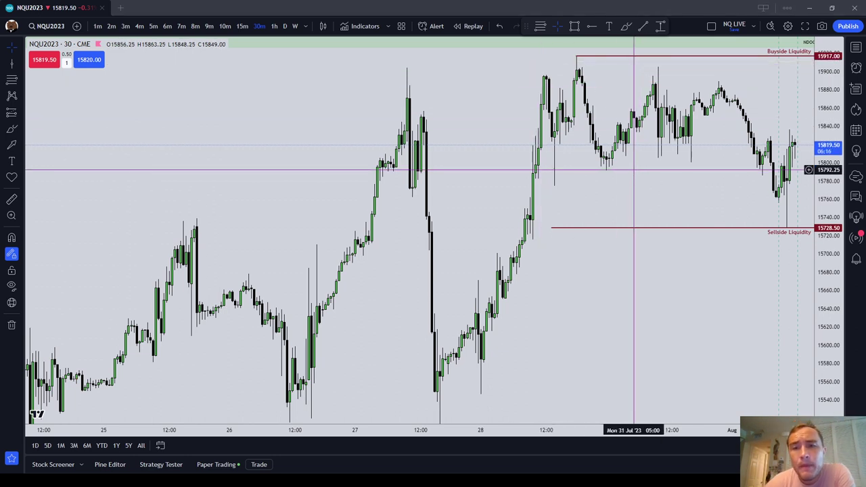
# - Compress the price scale, pan back to the 25–31 Jul bars, and stroke under the 26 Jul lows
pyautogui.scroll(-1, 744, 173)
pyautogui.moveTo(815, 165); pyautogui.dragTo(815, 230)
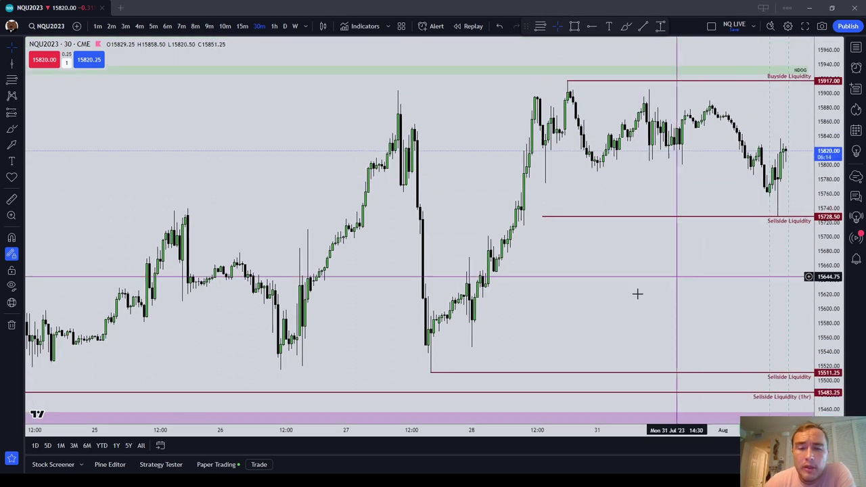
pyautogui.scroll(1, 616, 298)
pyautogui.moveTo(612, 311); pyautogui.dragTo(495, 316)
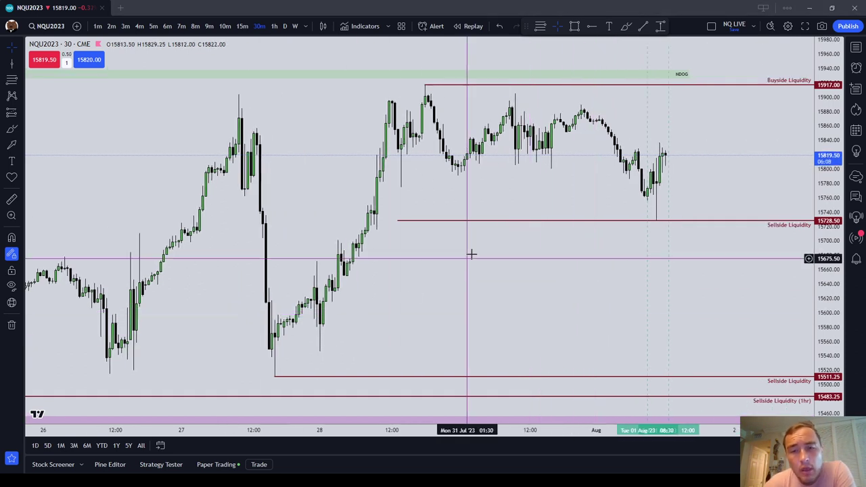
pyautogui.hscroll(-5, 466, 257)
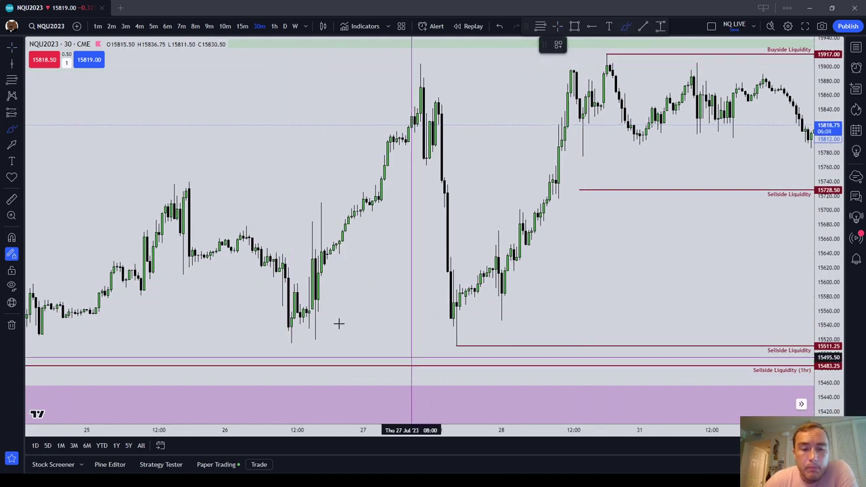
pyautogui.moveTo(303, 336); pyautogui.dragTo(281, 343)
# - Delete the rough test strokes above the 27 Jul high and under the 26 Jul lows
pyautogui.moveTo(408, 62); pyautogui.dragTo(480, 54)
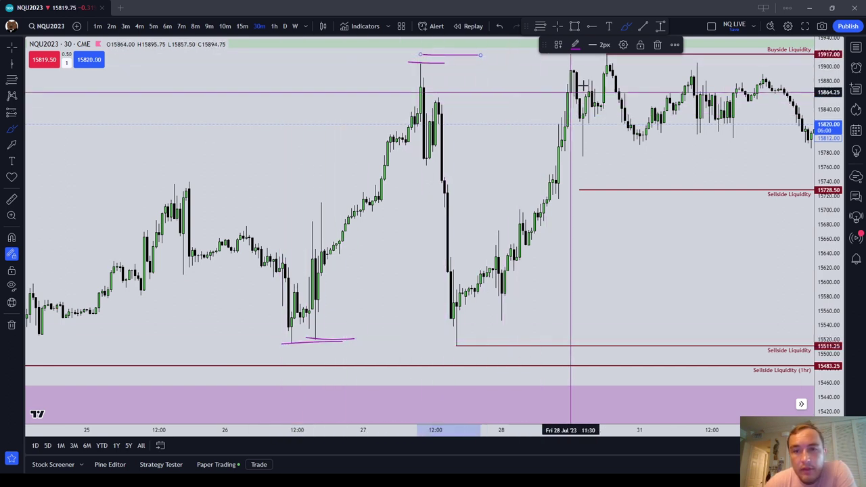
pyautogui.click(659, 46)
pyautogui.click(443, 62)
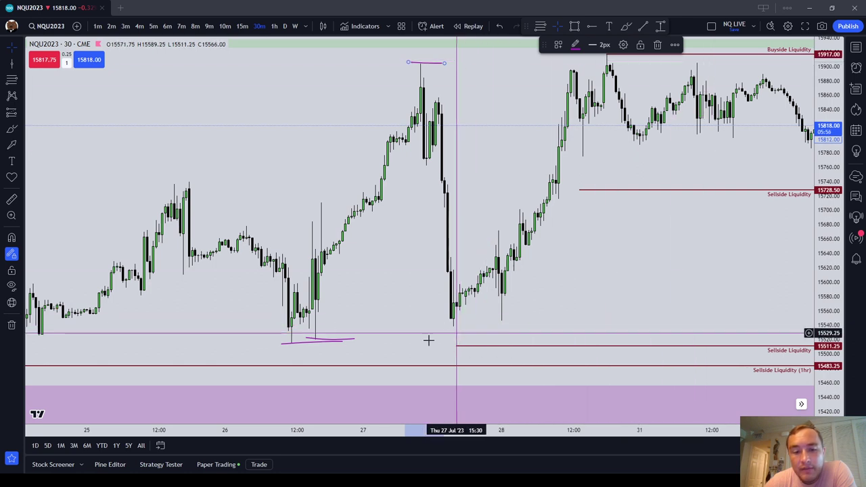
pyautogui.click(659, 47)
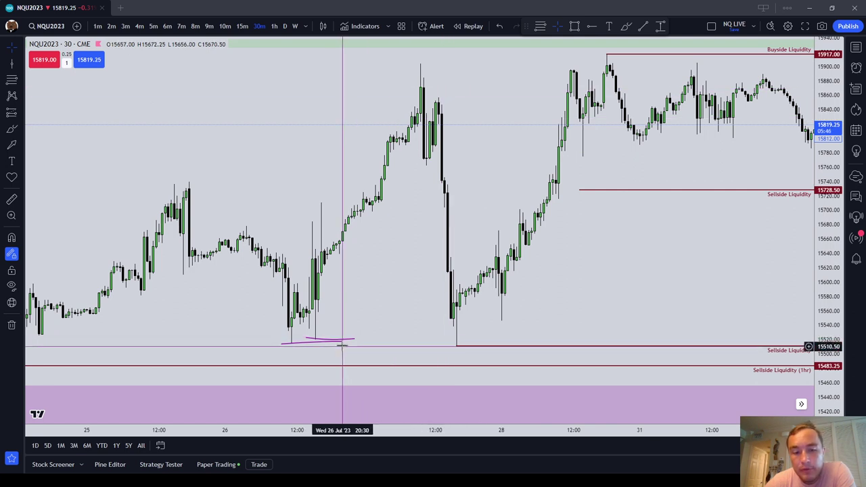
pyautogui.click(312, 341)
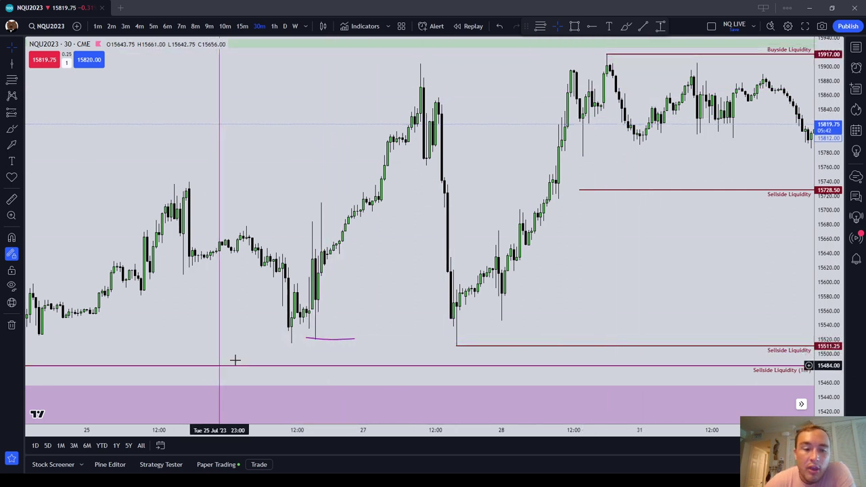
pyautogui.click(323, 341)
pyautogui.click(656, 44)
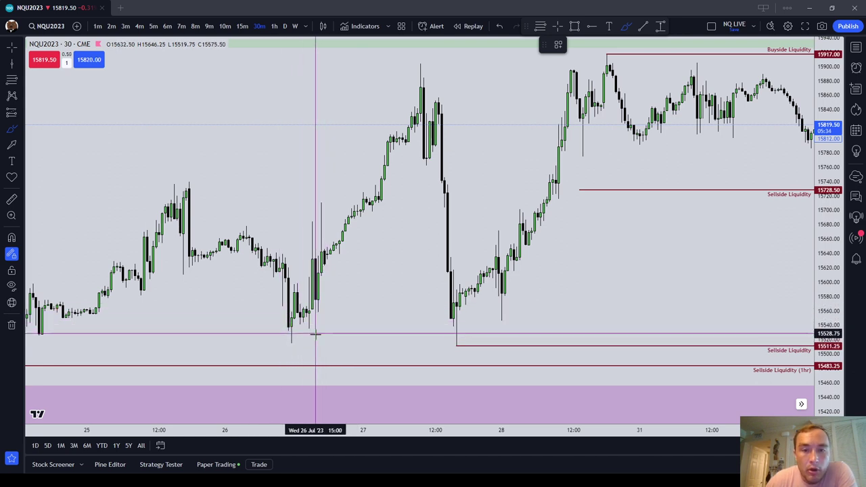
# - Draw purple freehand circles around the 26 Jul low and the 27 Jul candles near 15760
pyautogui.moveTo(319, 332)
pyautogui.mouseDown()
pyautogui.moveTo(279, 338)
pyautogui.moveTo(305, 348)
pyautogui.moveTo(321, 343)
pyautogui.moveTo(318, 330)
pyautogui.mouseUp()
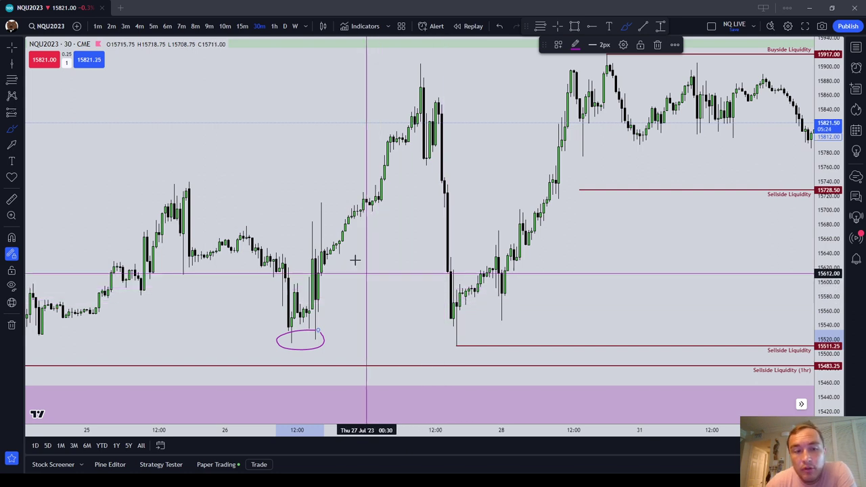
pyautogui.moveTo(392, 181)
pyautogui.mouseDown()
pyautogui.moveTo(363, 168)
pyautogui.moveTo(368, 177)
pyautogui.moveTo(398, 169)
pyautogui.mouseUp()
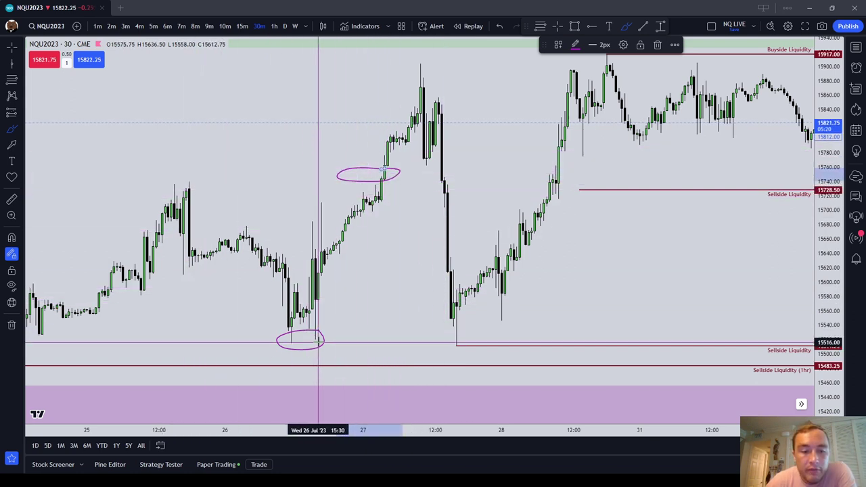
pyautogui.click(574, 46)
pyautogui.press('Escape')
pyautogui.press('Escape')
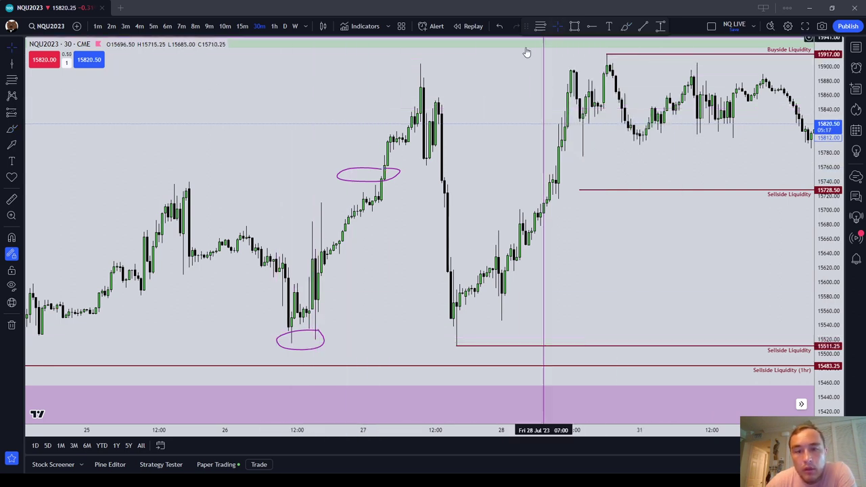
# - Brush three circles down the 27 Jul sell-off wick, starting at the low near 15511
pyautogui.click(10, 130)
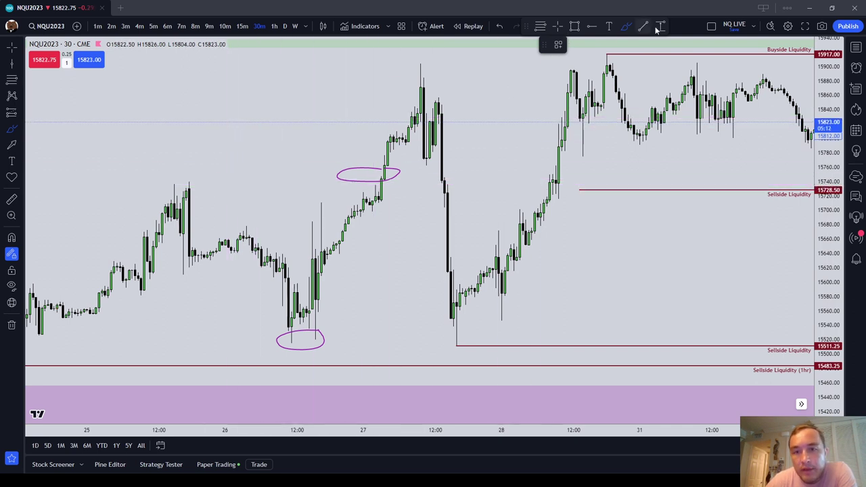
pyautogui.click(557, 25)
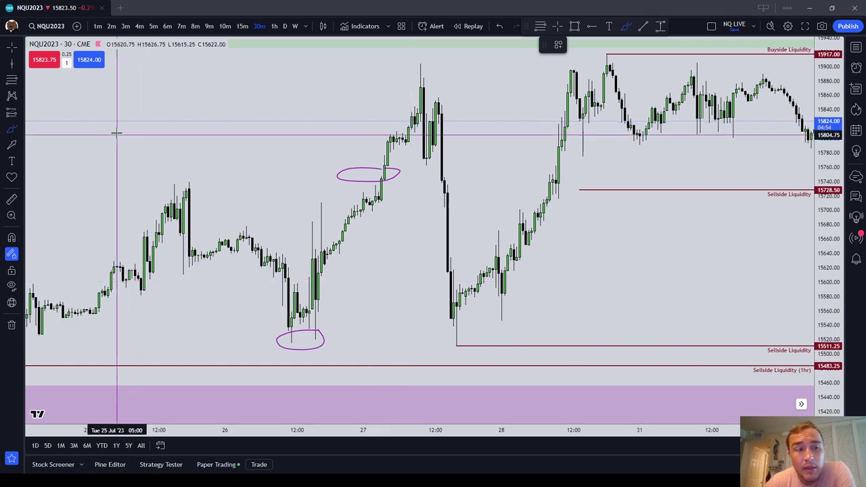
pyautogui.moveTo(464, 338)
pyautogui.mouseDown()
pyautogui.moveTo(435, 338)
pyautogui.moveTo(473, 342)
pyautogui.mouseUp()
pyautogui.moveTo(439, 305)
pyautogui.mouseDown()
pyautogui.moveTo(458, 305)
pyautogui.moveTo(451, 278)
pyautogui.mouseUp()
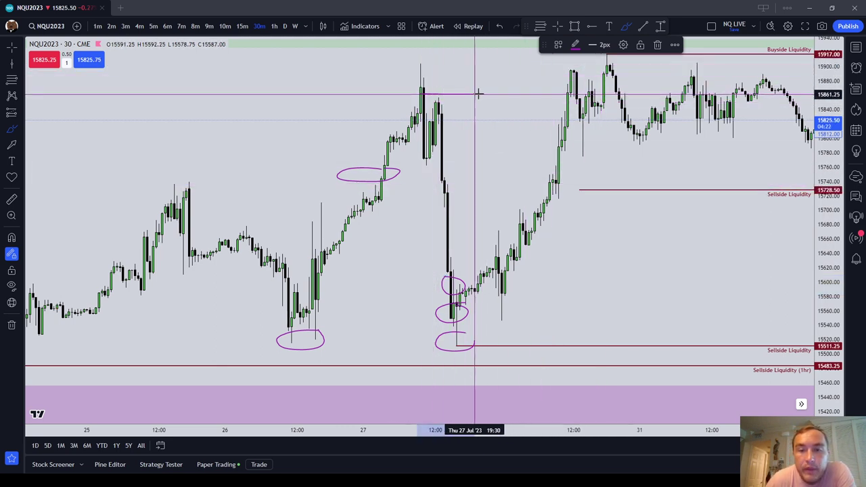
# - Draw three purple horizontal lines across the 27–28 Jul highs near 15880
pyautogui.moveTo(547, 92); pyautogui.dragTo(566, 91)
pyautogui.moveTo(399, 86); pyautogui.dragTo(556, 86)
pyautogui.moveTo(396, 81); pyautogui.dragTo(611, 80)
# - Delete the three circles drawn on the 27 Jul sell-off wick
pyautogui.press('Escape')
pyautogui.hscroll(1, 474, 288)
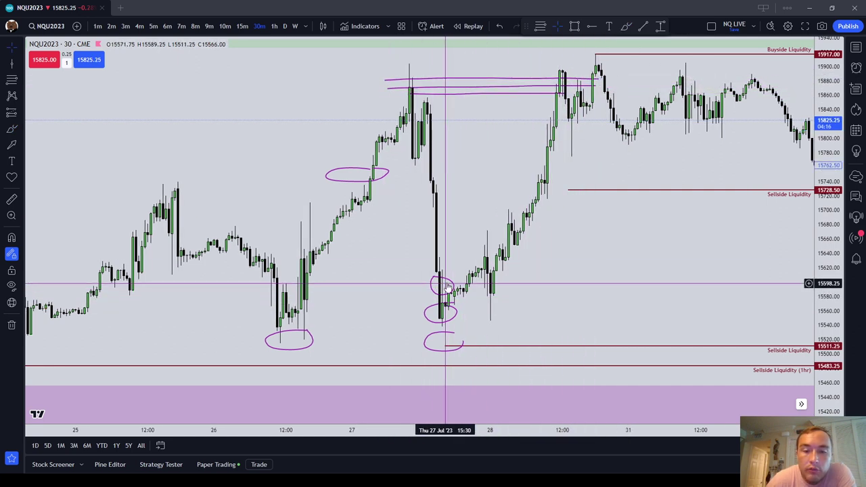
pyautogui.click(451, 279)
pyautogui.click(657, 44)
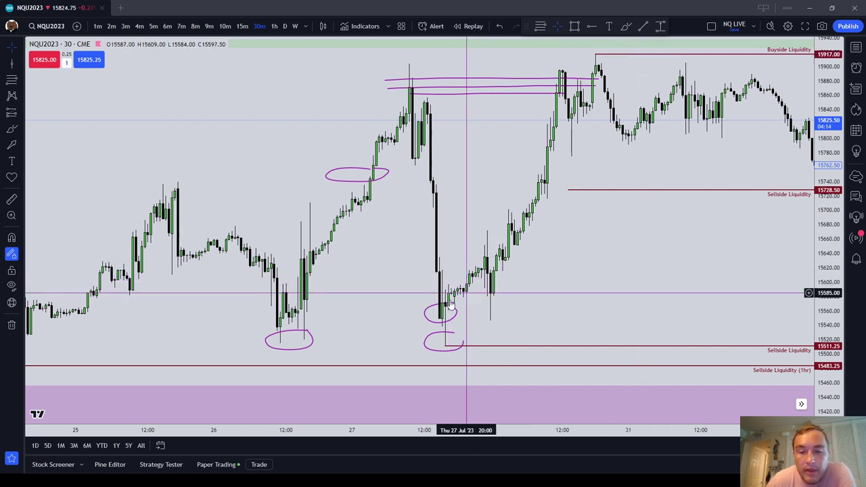
pyautogui.click(449, 305)
pyautogui.click(657, 44)
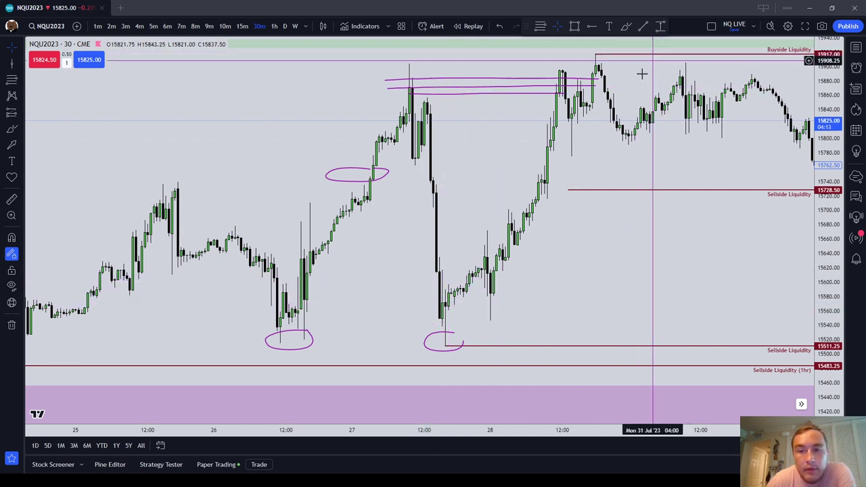
pyautogui.click(437, 339)
pyautogui.click(657, 45)
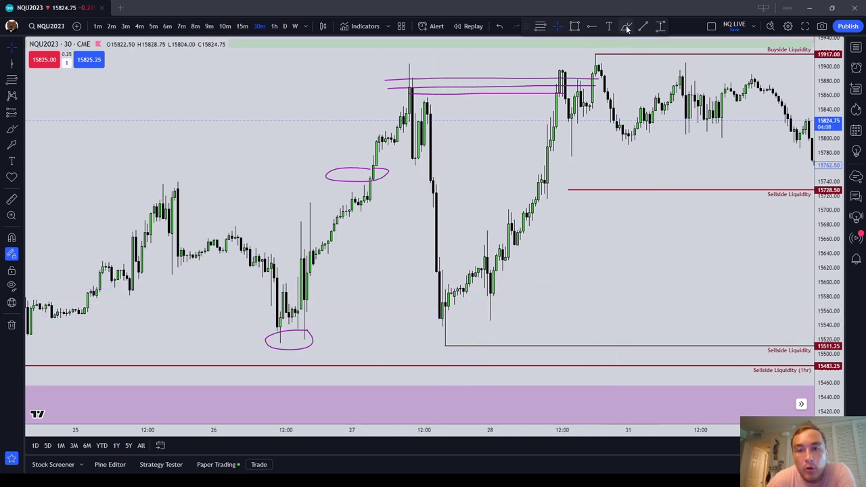
# - Draw four freehand lines across the lows and recovery candles, and loop the top highs cluster
pyautogui.moveTo(429, 313); pyautogui.dragTo(550, 313)
pyautogui.moveTo(421, 325); pyautogui.dragTo(532, 325)
pyautogui.moveTo(432, 343); pyautogui.dragTo(499, 340)
pyautogui.moveTo(417, 292); pyautogui.dragTo(562, 289)
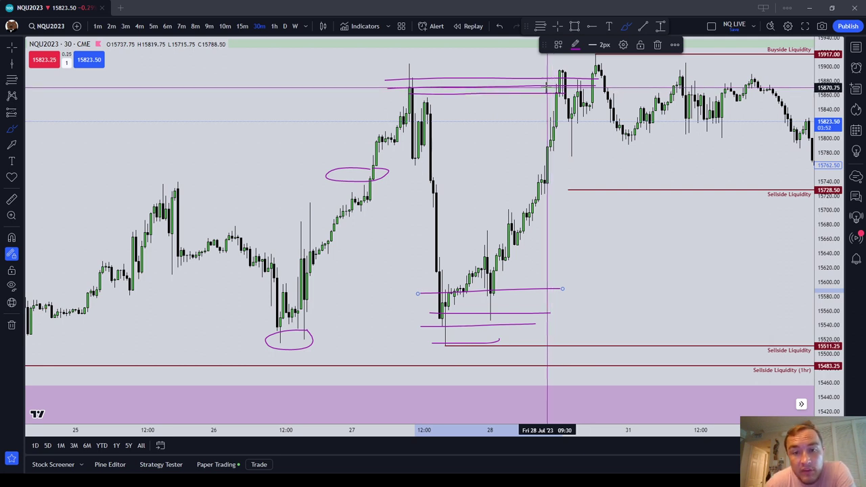
pyautogui.moveTo(582, 68)
pyautogui.mouseDown()
pyautogui.moveTo(370, 86)
pyautogui.moveTo(583, 100)
pyautogui.mouseUp()
# - Recolour the top-highs ellipse red, then delete it
pyautogui.click(575, 45)
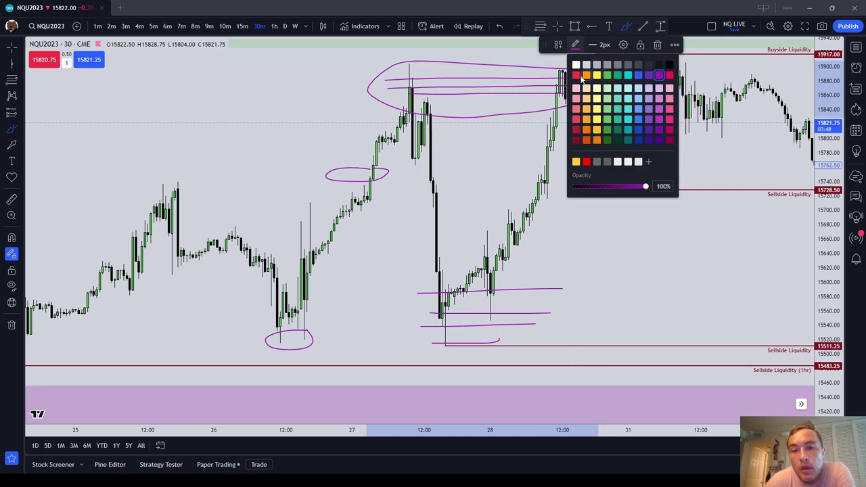
pyautogui.click(575, 75)
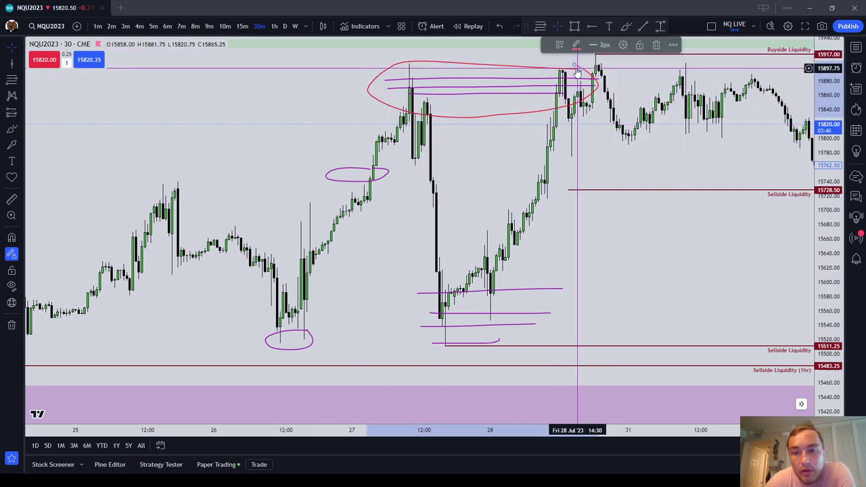
pyautogui.click(659, 44)
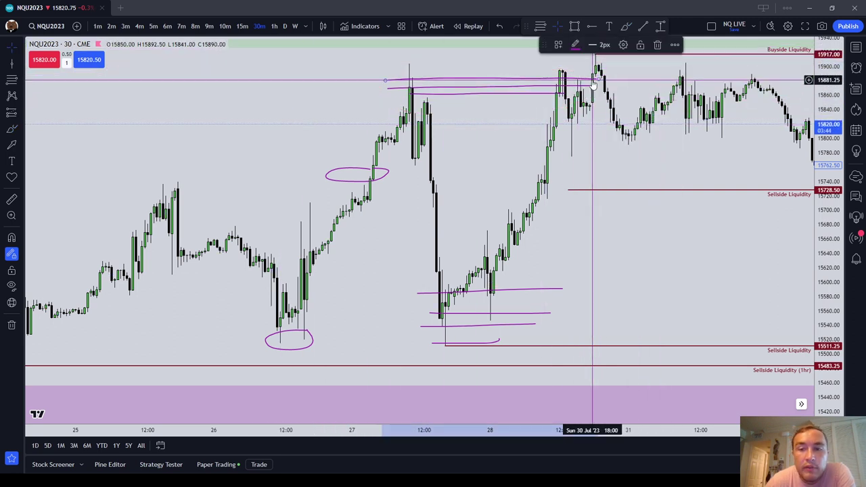
# - Delete the hand-drawn lines across the 27–28 Jul highs
pyautogui.click(541, 89)
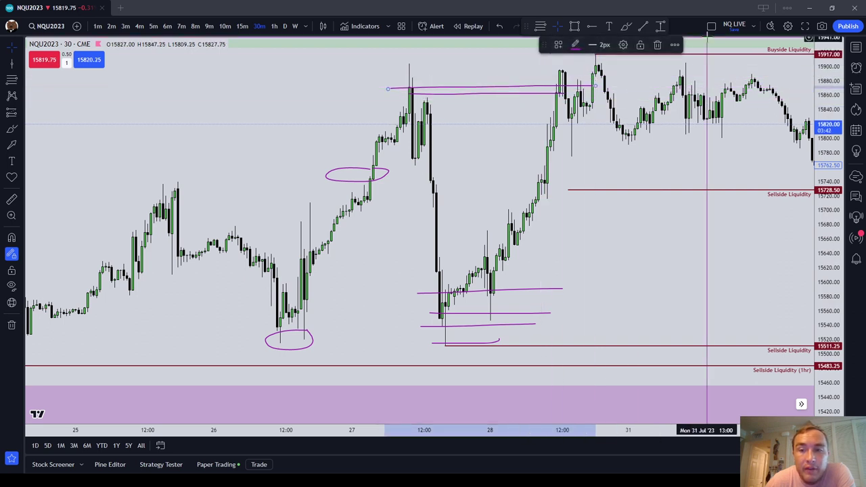
pyautogui.click(658, 44)
pyautogui.click(527, 93)
pyautogui.click(658, 45)
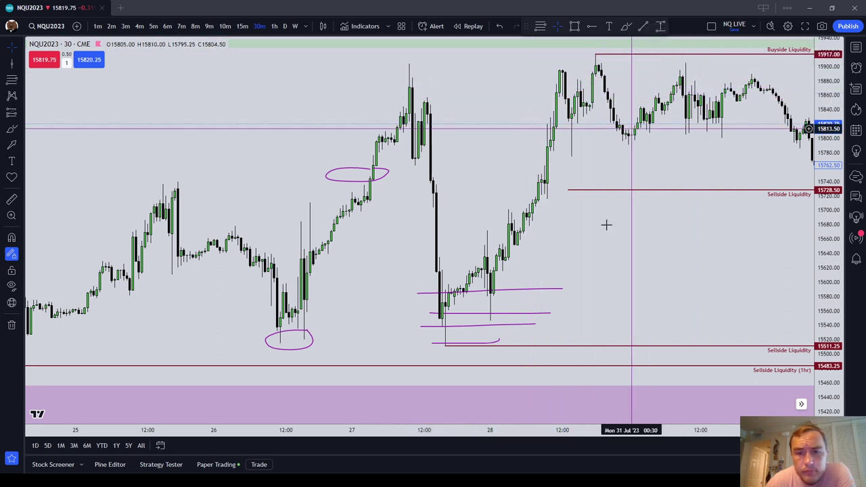
# - Delete the uppermost line across the lows
pyautogui.click(419, 292)
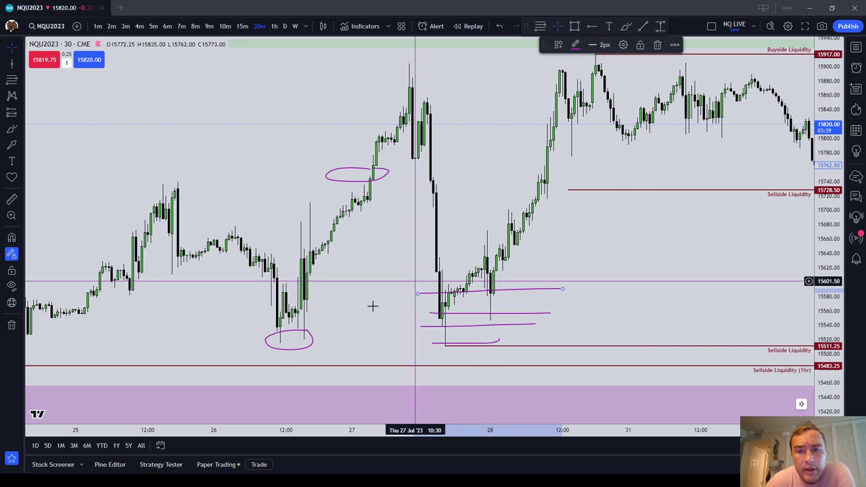
pyautogui.click(658, 46)
pyautogui.moveTo(497, 343); pyautogui.dragTo(209, 414)
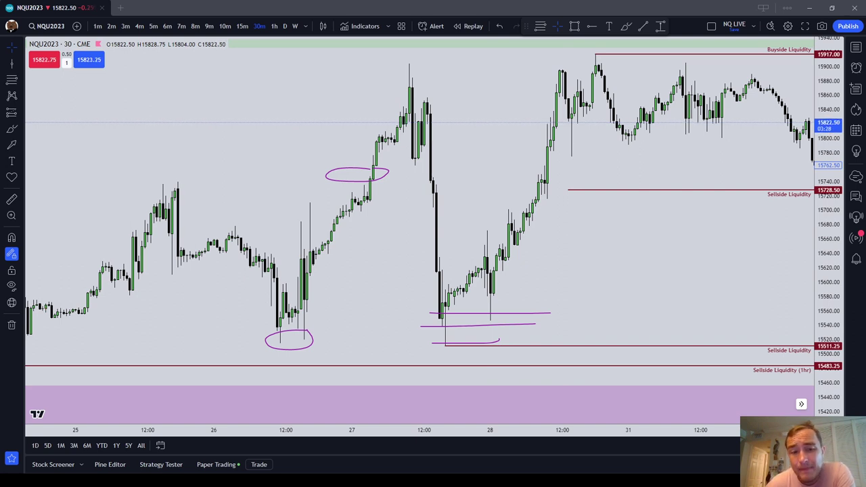
# - Delete the stray horizontal line at 15858 and pan back to the 17–24 Jul price action
pyautogui.rightClick(596, 239)
pyautogui.moveTo(447, 252); pyautogui.dragTo(534, 226)
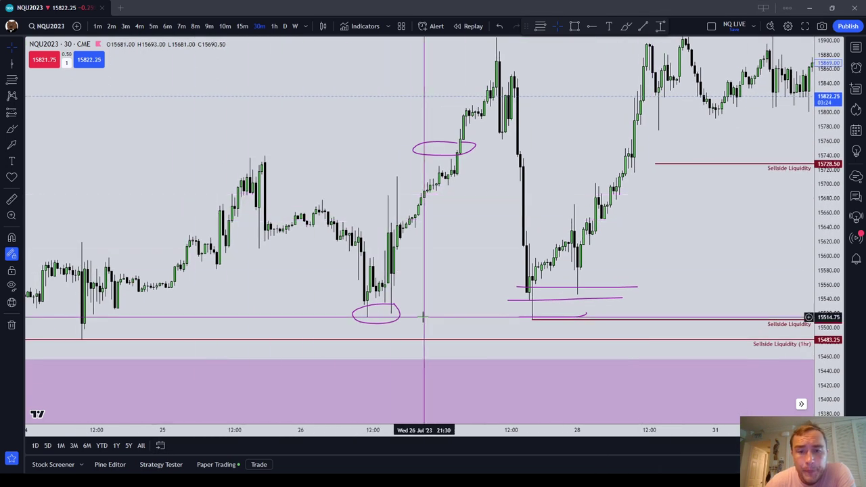
pyautogui.moveTo(475, 196); pyautogui.dragTo(451, 241)
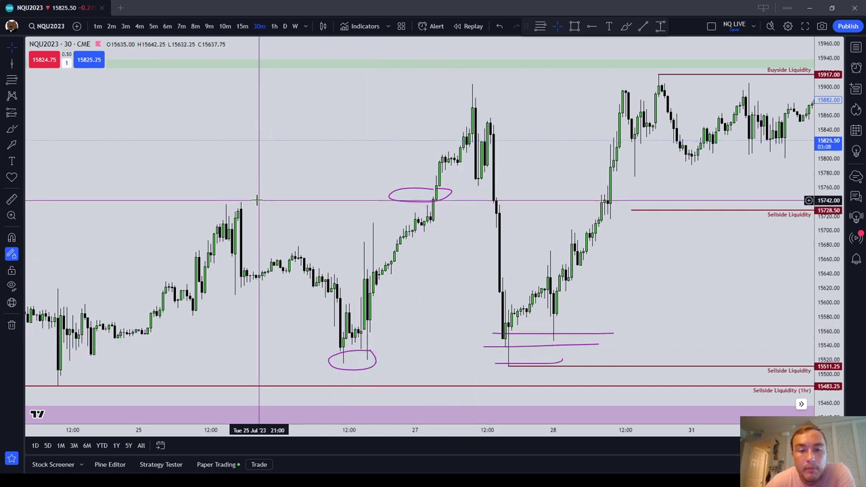
pyautogui.click(659, 44)
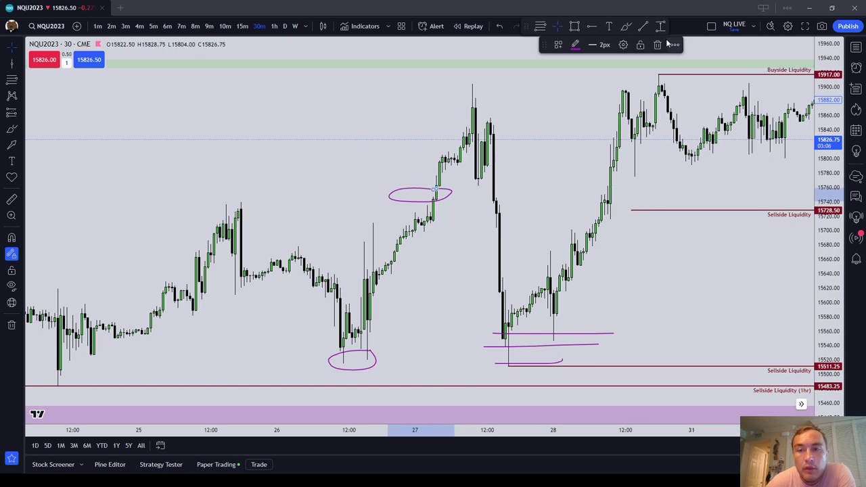
pyautogui.moveTo(551, 162)
pyautogui.mouseDown()
pyautogui.moveTo(336, 170)
pyautogui.moveTo(611, 154)
pyautogui.moveTo(502, 162)
pyautogui.moveTo(589, 358)
pyautogui.moveTo(489, 188)
pyautogui.moveTo(412, 274)
pyautogui.moveTo(438, 274)
pyautogui.mouseUp()
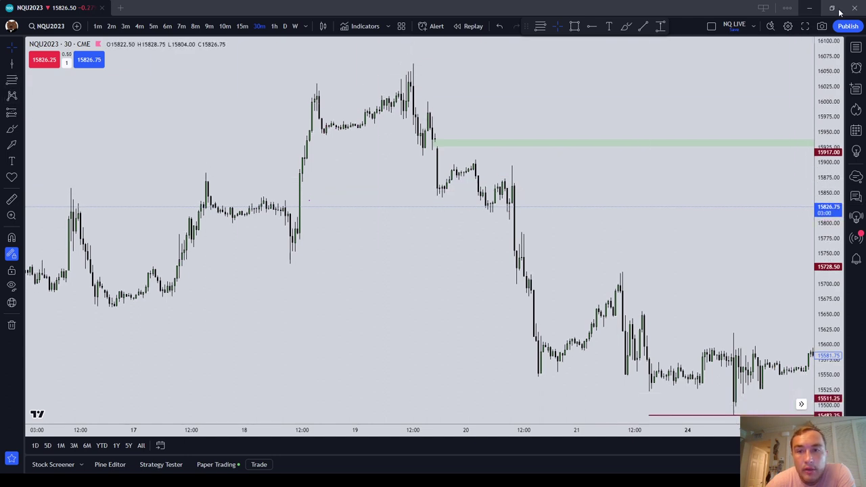
# - Brush a line and an ellipse around the 19 Jul peak highs, coloured pinkish red
pyautogui.click(624, 29)
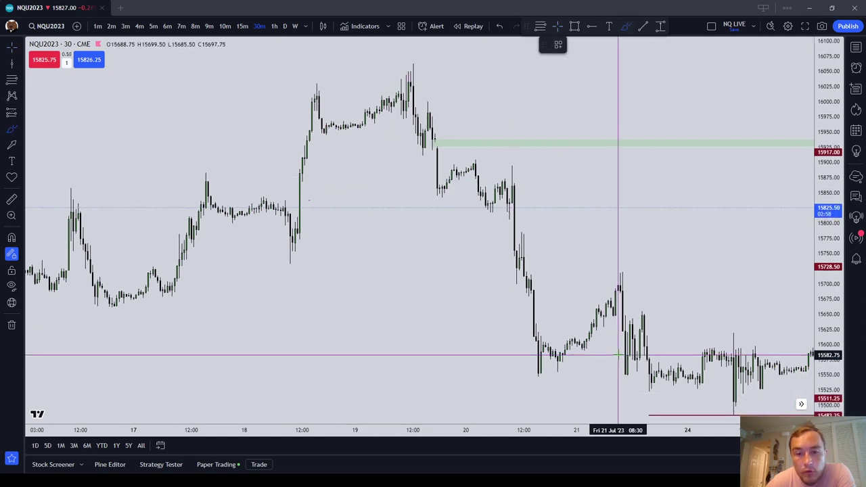
pyautogui.moveTo(305, 77)
pyautogui.mouseDown()
pyautogui.moveTo(423, 79)
pyautogui.moveTo(371, 70)
pyautogui.mouseUp()
pyautogui.moveTo(420, 56)
pyautogui.mouseDown()
pyautogui.moveTo(309, 90)
pyautogui.moveTo(419, 57)
pyautogui.mouseUp()
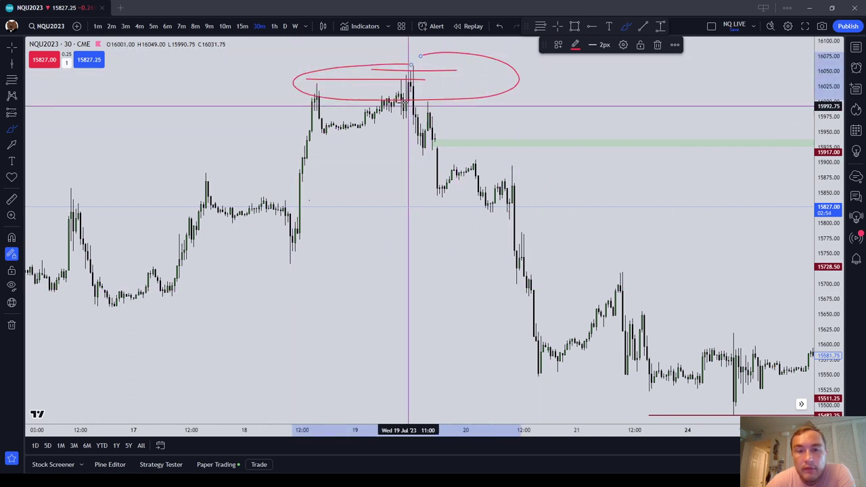
pyautogui.click(574, 45)
pyautogui.click(670, 77)
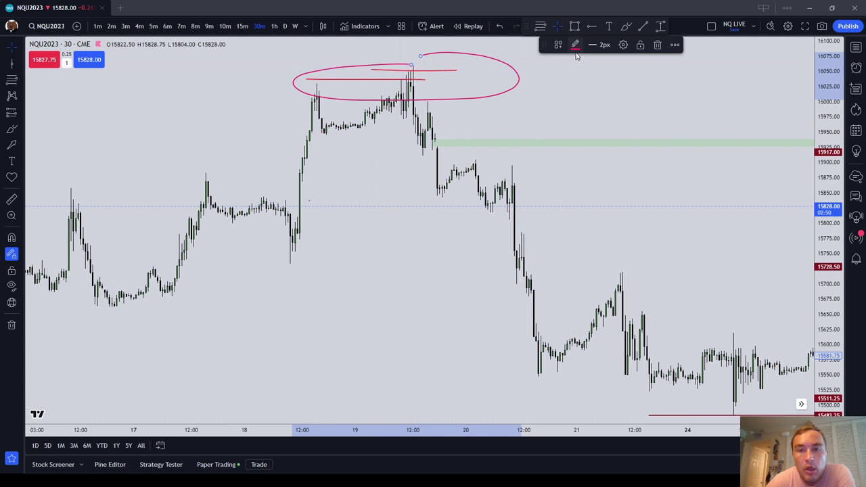
# - Draw three long red lines extending right from the 17 Jul lows and circle those lows
pyautogui.scroll(-2, 560, 316)
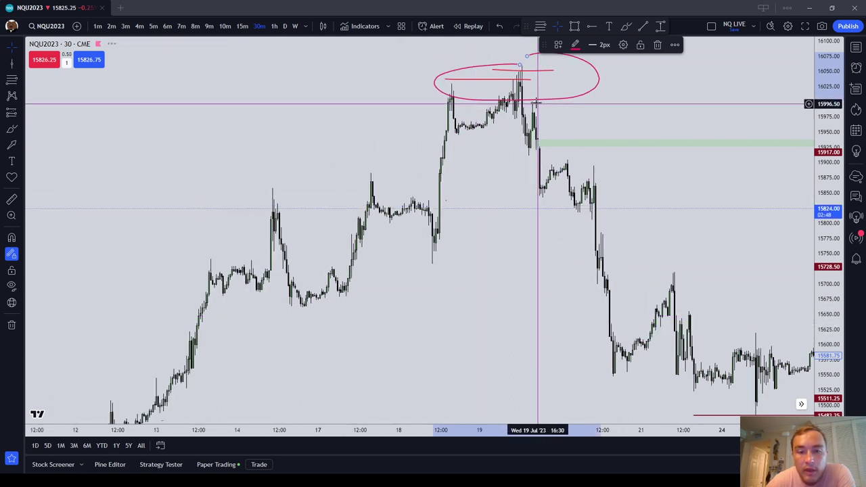
pyautogui.click(625, 25)
pyautogui.moveTo(295, 312); pyautogui.dragTo(633, 320)
pyautogui.moveTo(288, 324); pyautogui.dragTo(676, 344)
pyautogui.moveTo(326, 360); pyautogui.dragTo(811, 371)
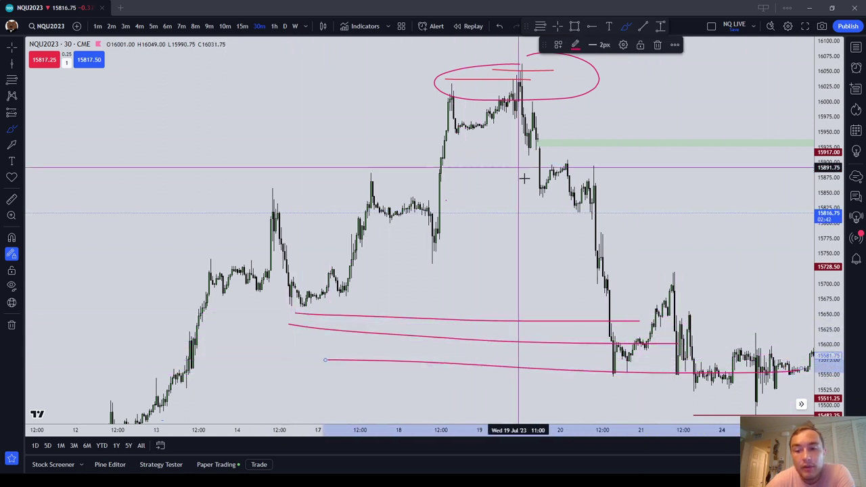
pyautogui.moveTo(308, 293)
pyautogui.mouseDown()
pyautogui.moveTo(304, 318)
pyautogui.moveTo(318, 299)
pyautogui.mouseUp()
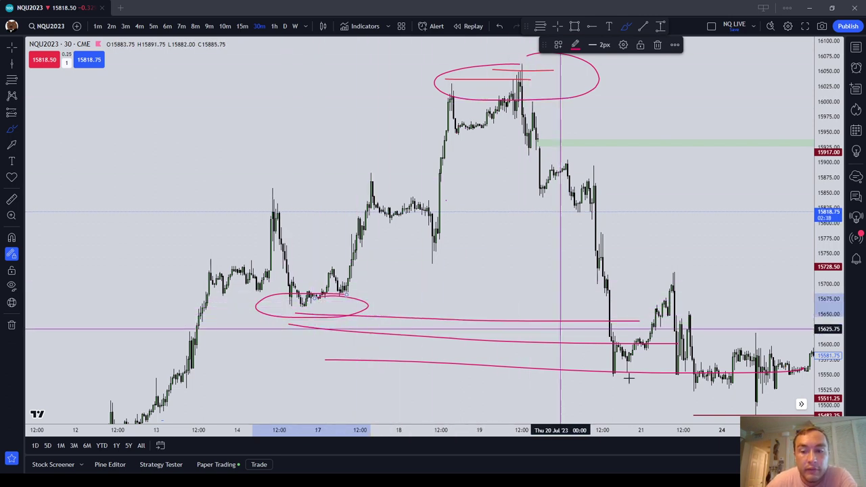